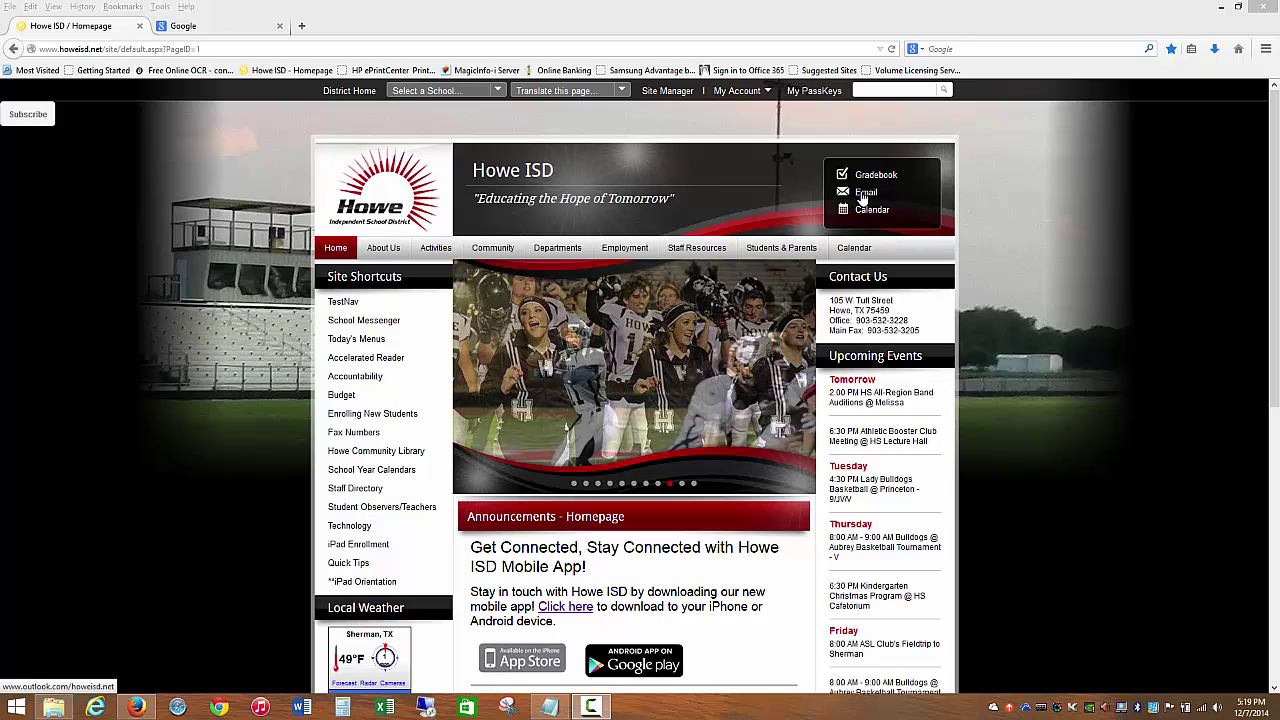
- Open the district Email sign-in page from the Howe ISD homepage quick links
click(864, 195)
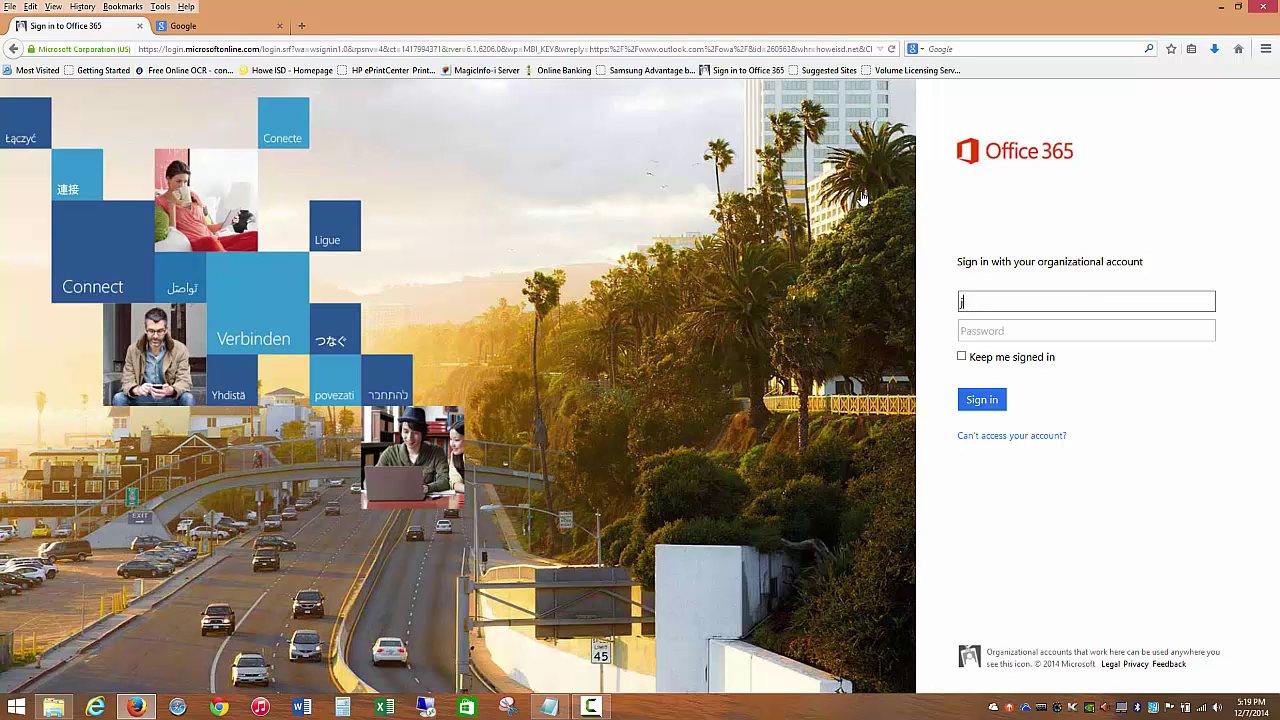
- Enter the organizational account username and password on the Office 365 sign-in page
key(Tab)
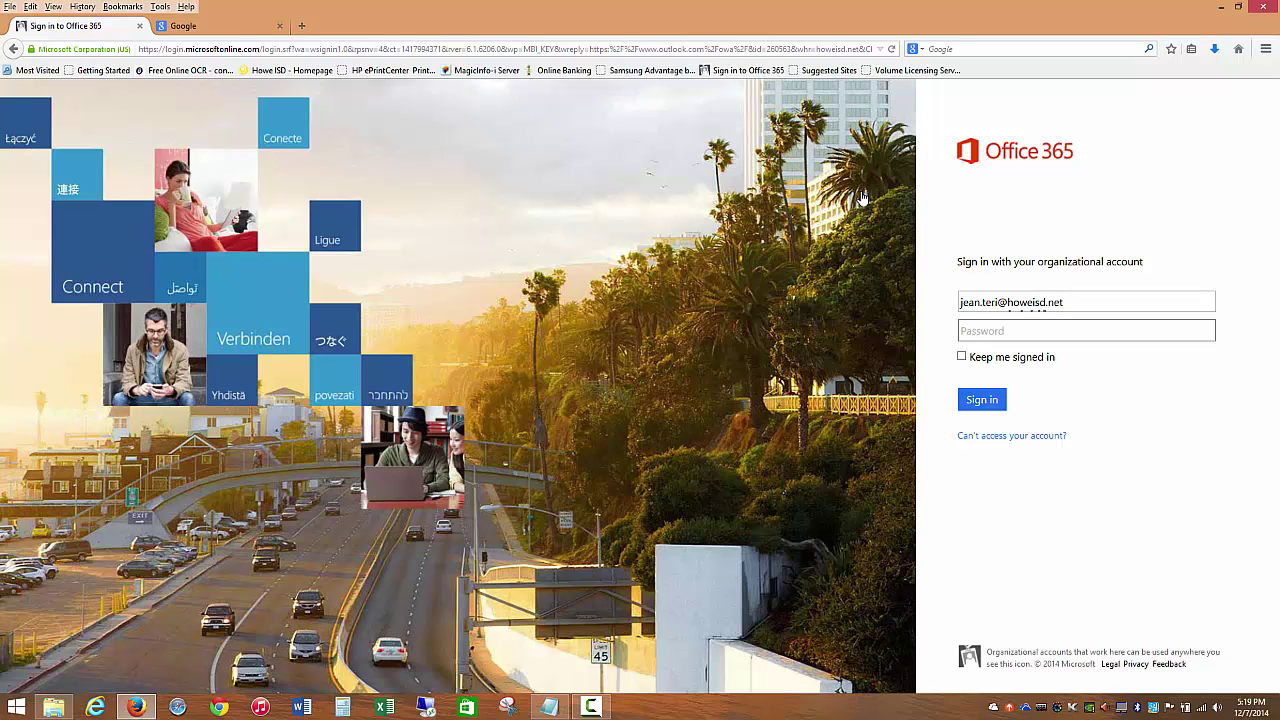
- Complete sign-in to Outlook Web App, then move to OneDrive for Business
click(998, 400)
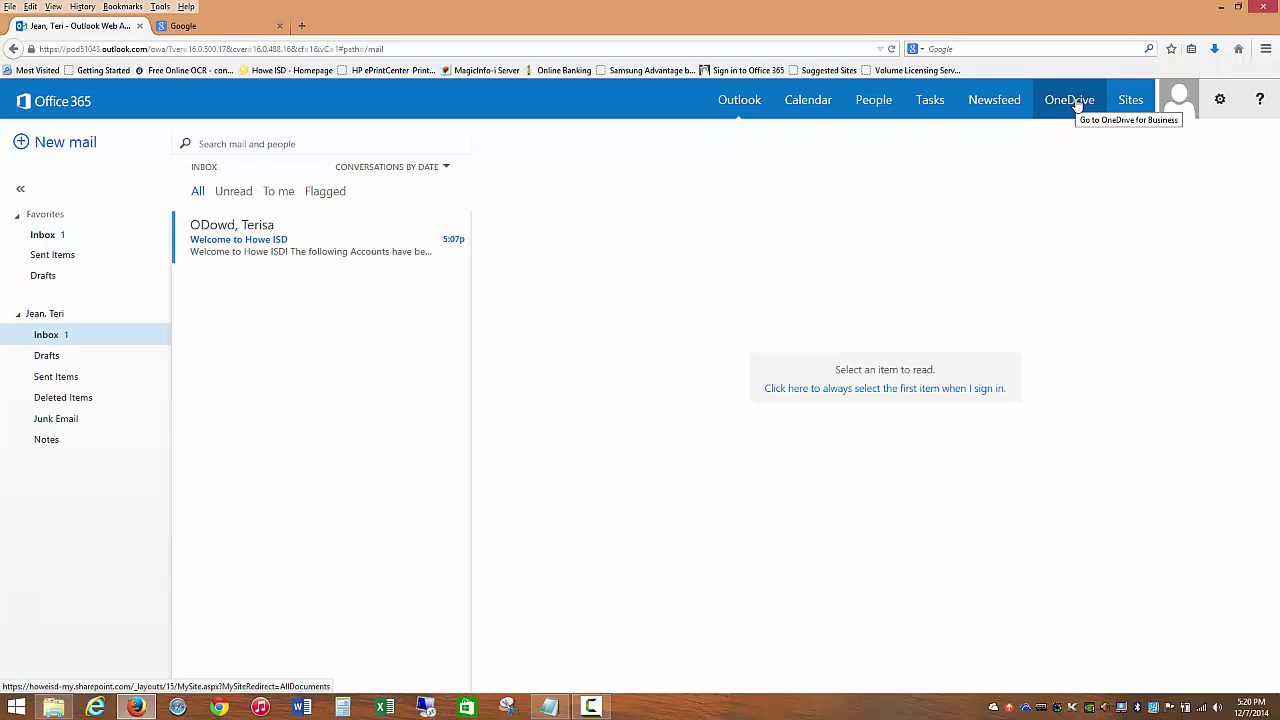
click(1077, 102)
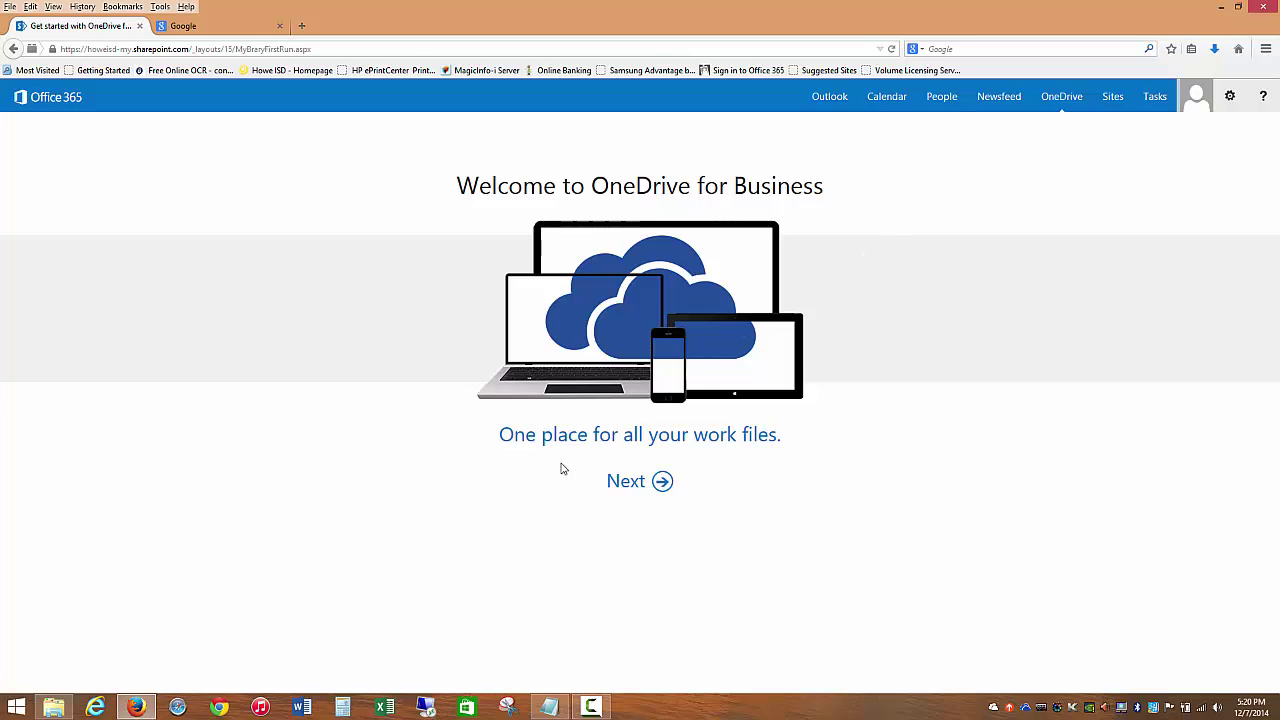
- Continue past the OneDrive welcome page and decline the SharePoint social settings with No Thanks
click(630, 487)
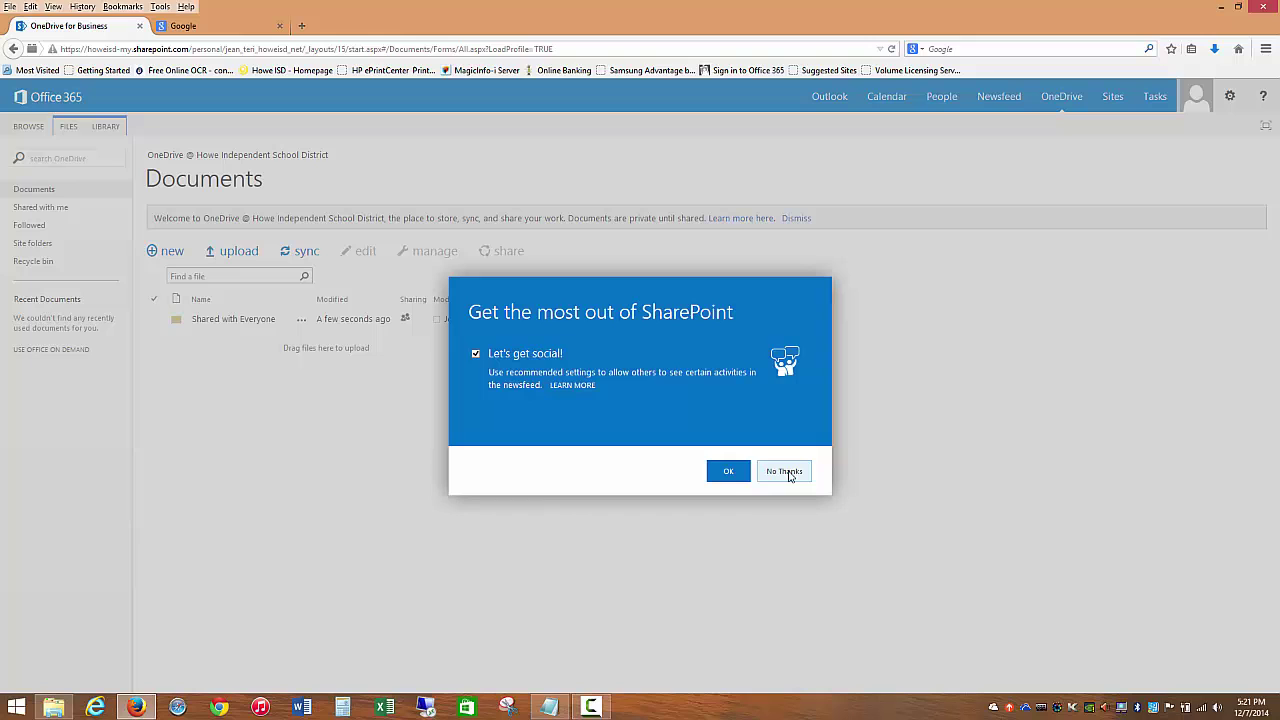
click(788, 476)
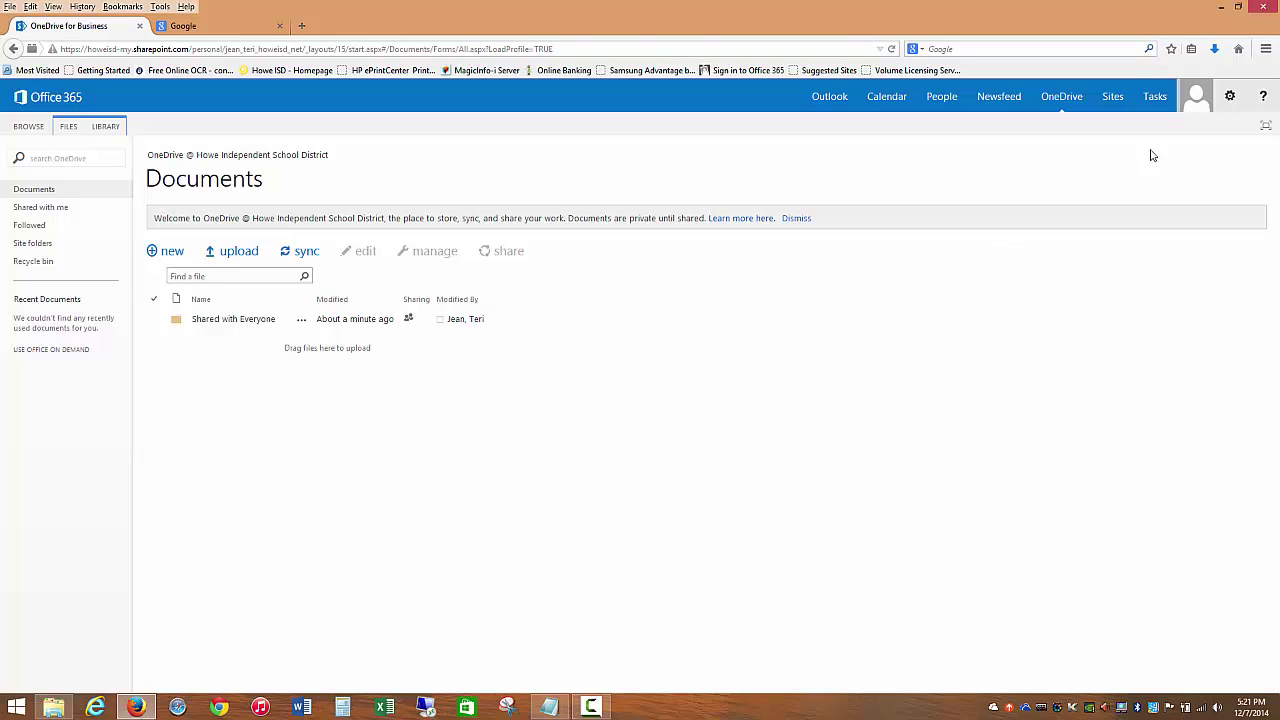
- Glance at the signed-in account's profile menu, then dismiss it
click(1198, 101)
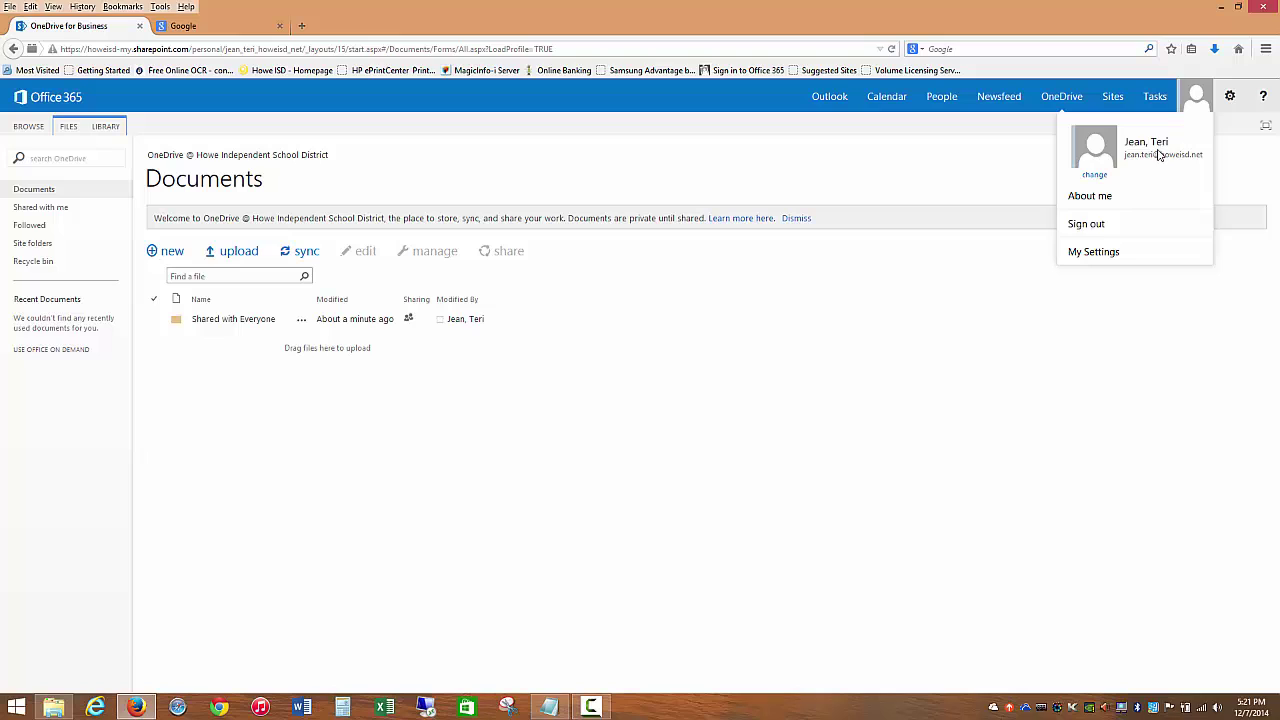
click(1020, 162)
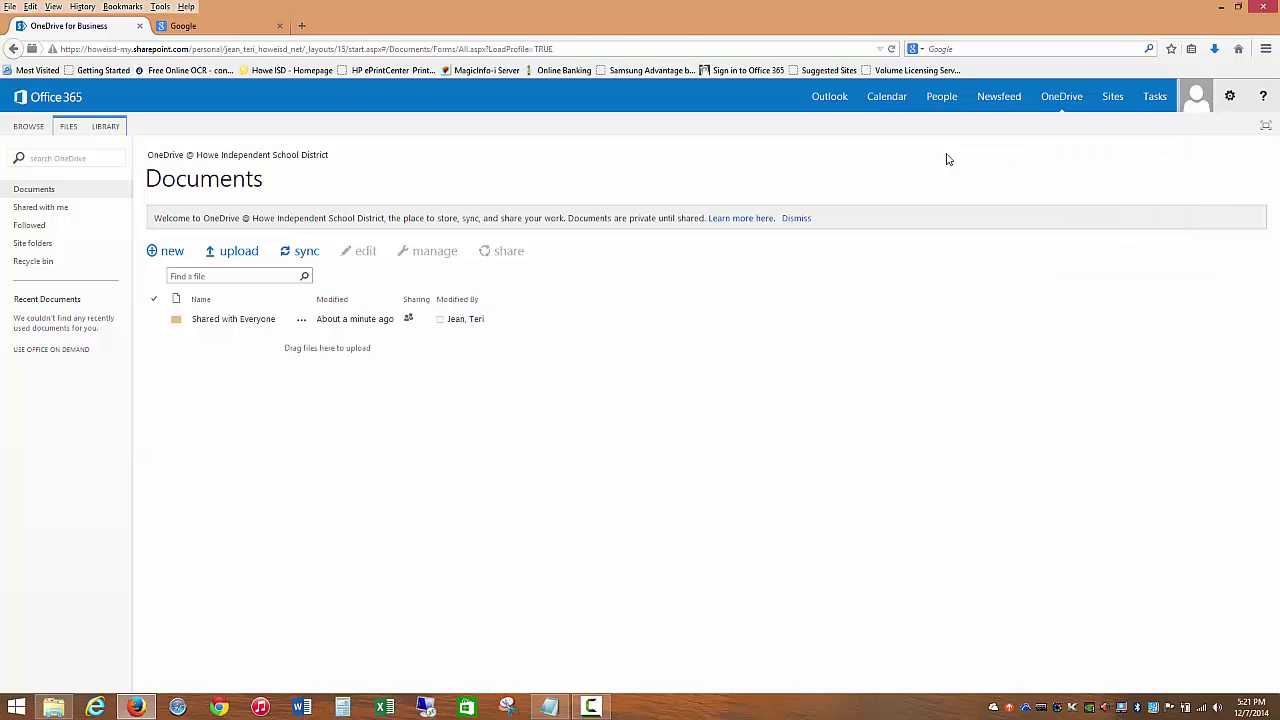